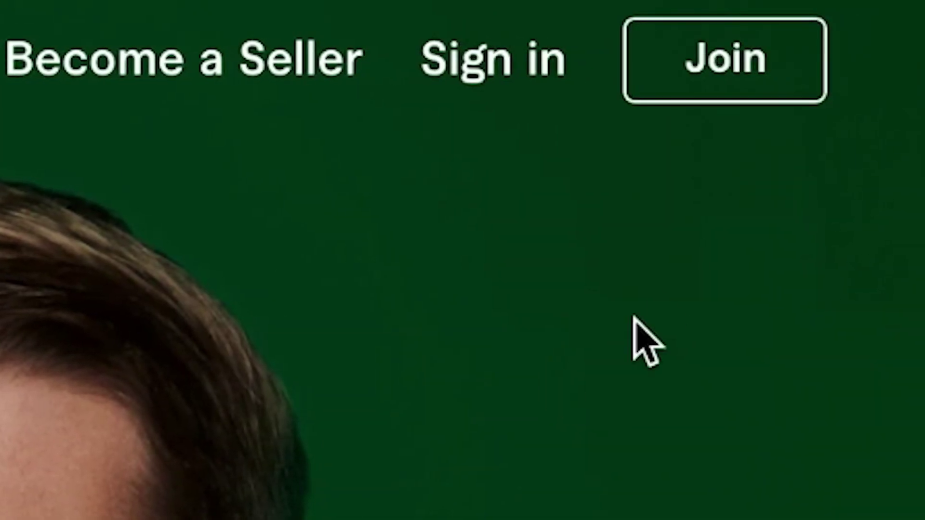
Start joining Fiverr by submitting the new account's email address
{"action": "left_click", "coordinate": [726, 64]}
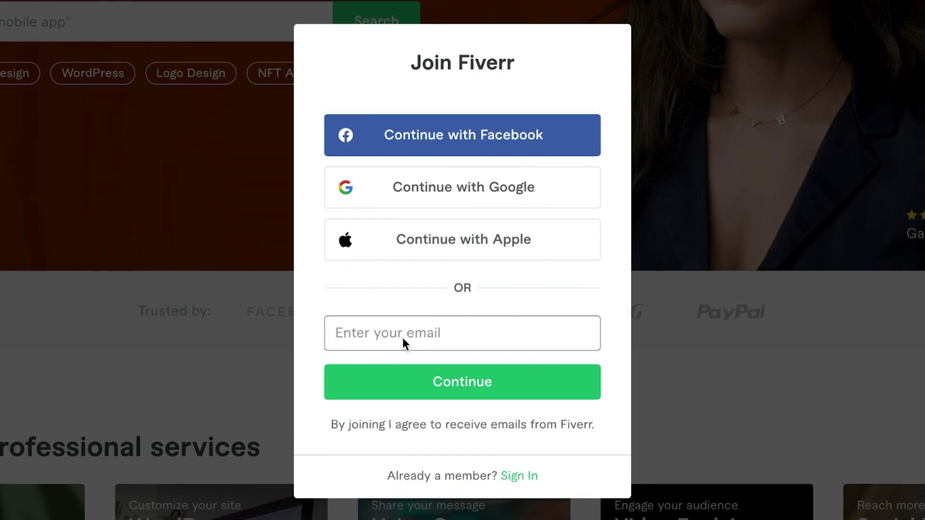
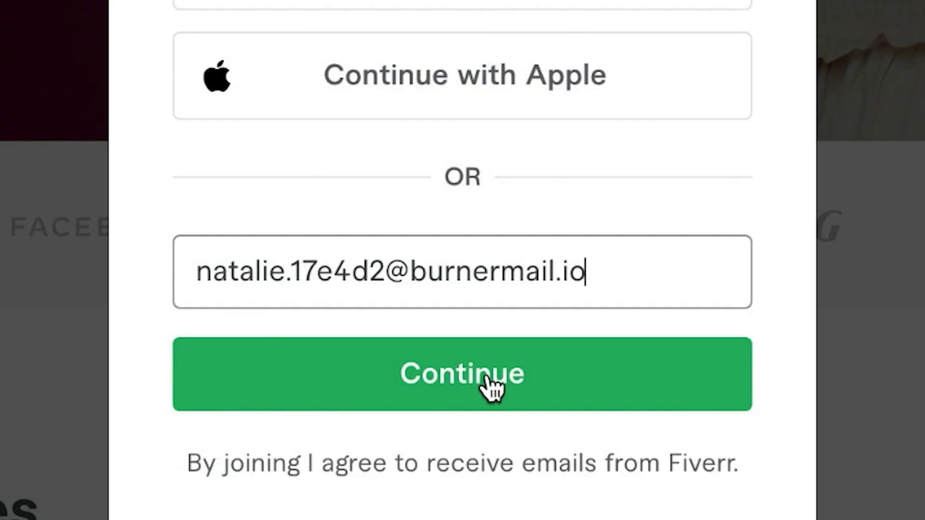
{"action": "left_click", "coordinate": [476, 388]}
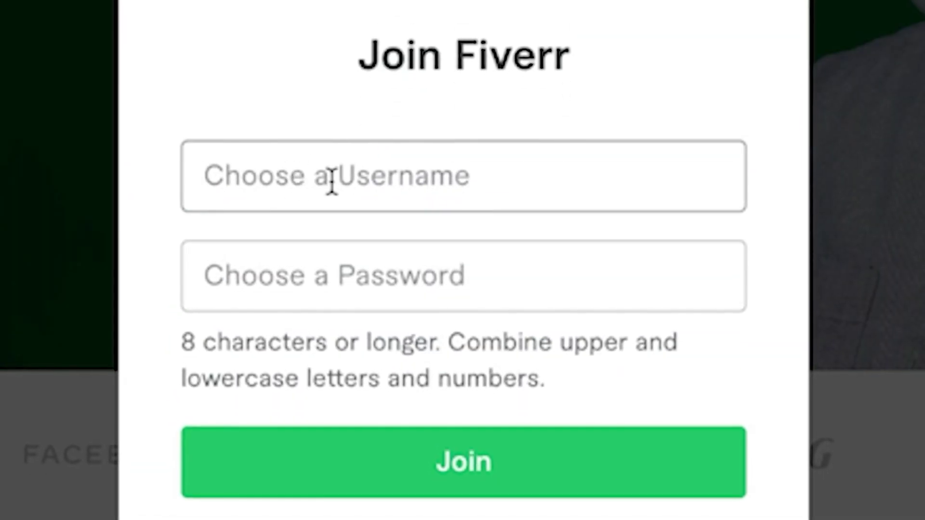
Fill in a username and paste the account password on the Join form
{"action": "left_click", "coordinate": [403, 176]}
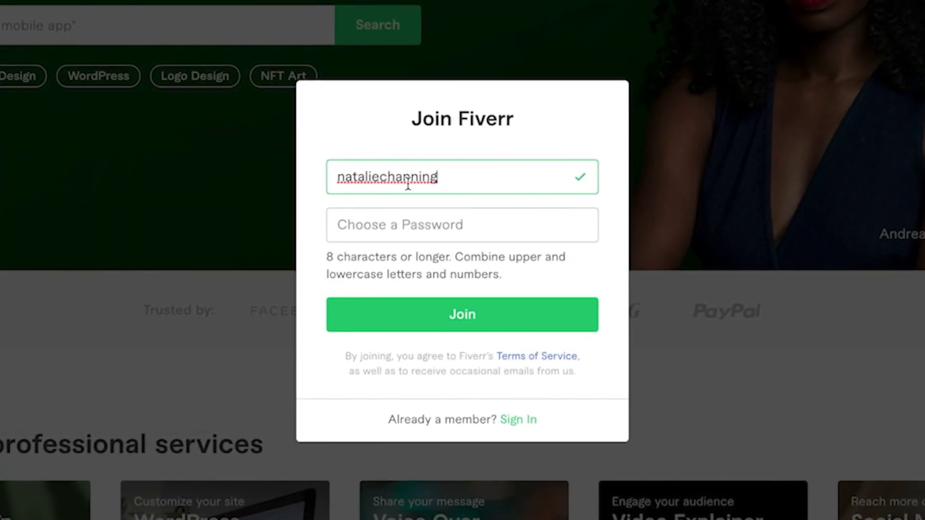
{"action": "left_click", "coordinate": [357, 221]}
{"action": "key", "text": "ctrl+v"}
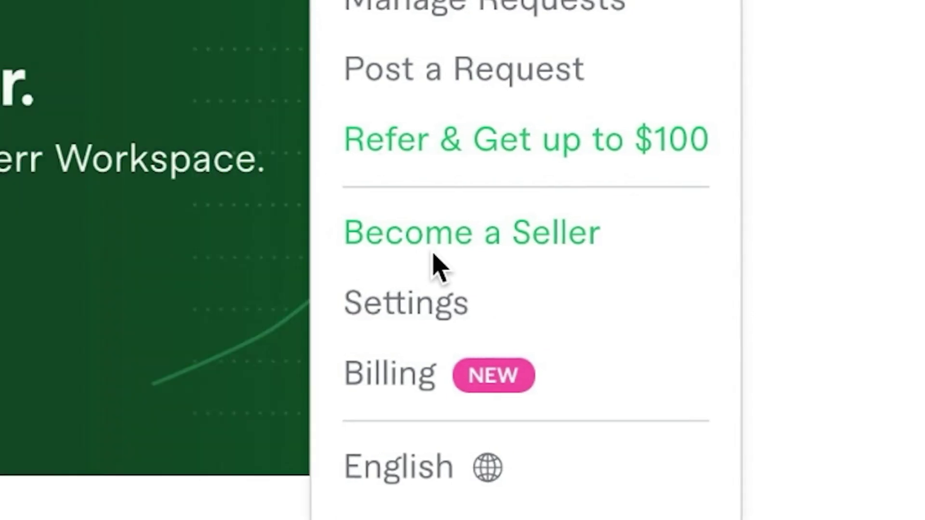
Go to the Become a Seller landing page and start the seller sign-up
{"action": "left_click", "coordinate": [454, 258]}
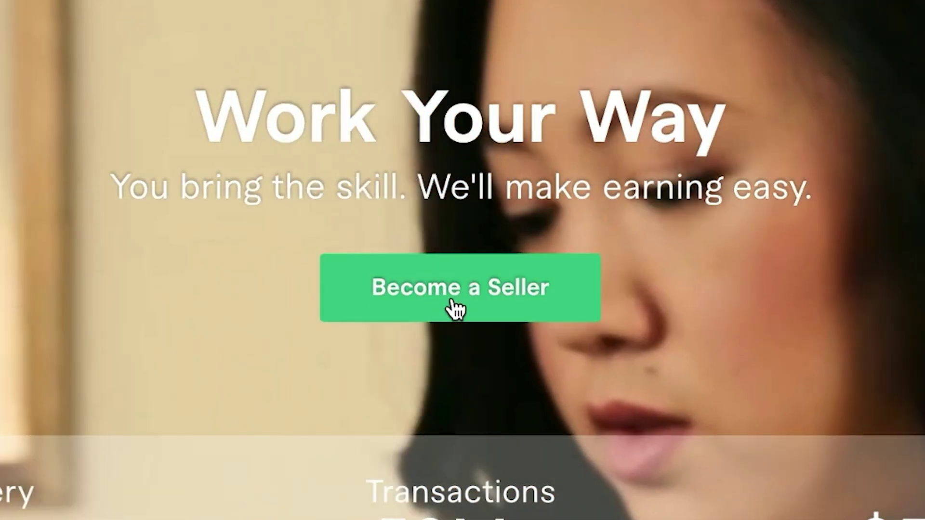
{"action": "left_click", "coordinate": [447, 312]}
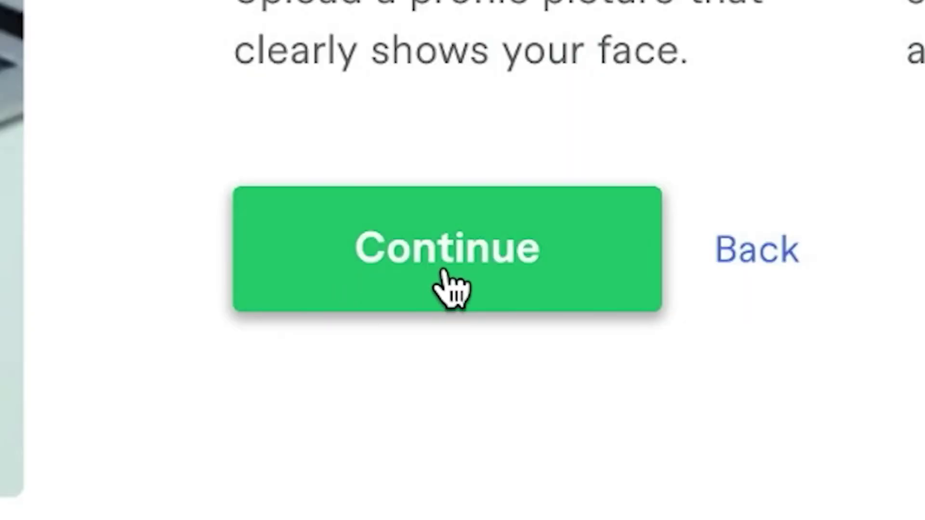
Continue through the onboarding tips pages to the Personal Info form
{"action": "left_click", "coordinate": [444, 272]}
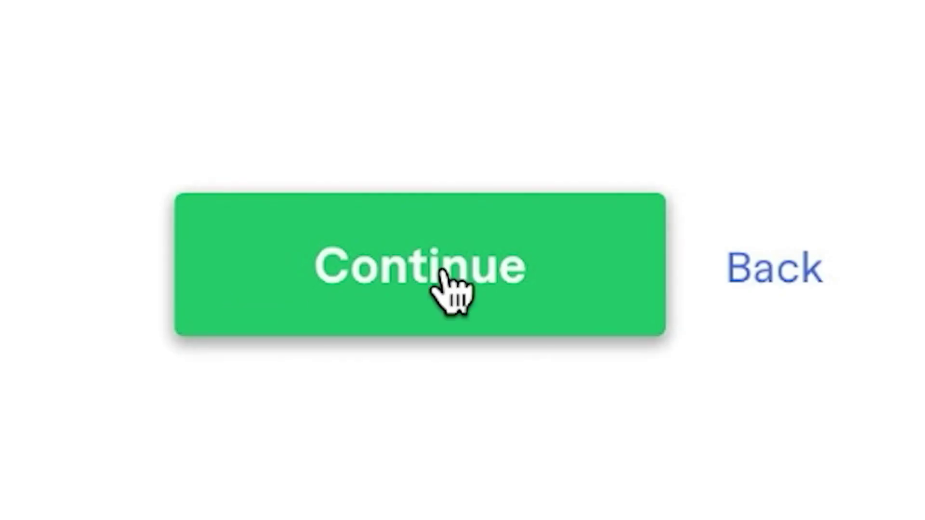
{"action": "left_click", "coordinate": [394, 281]}
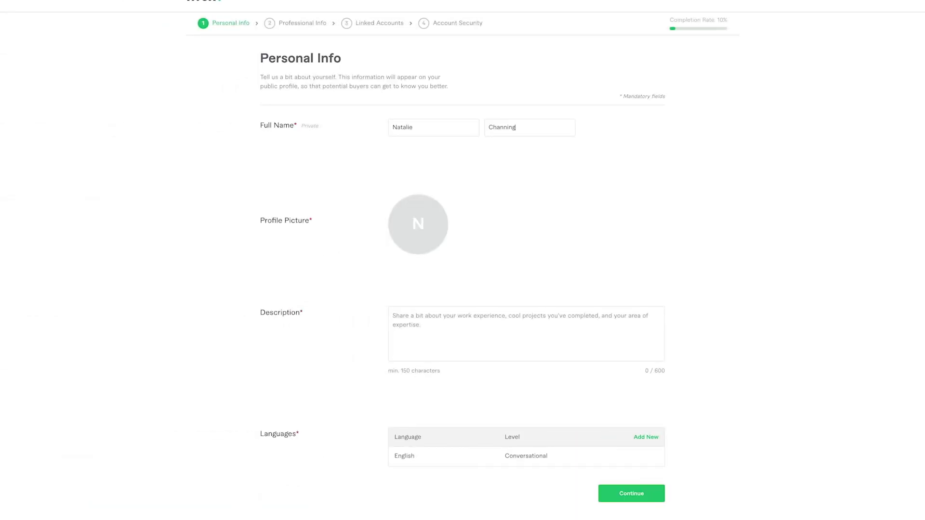
Choose an image file as the profile picture
{"action": "left_click", "coordinate": [350, 221]}
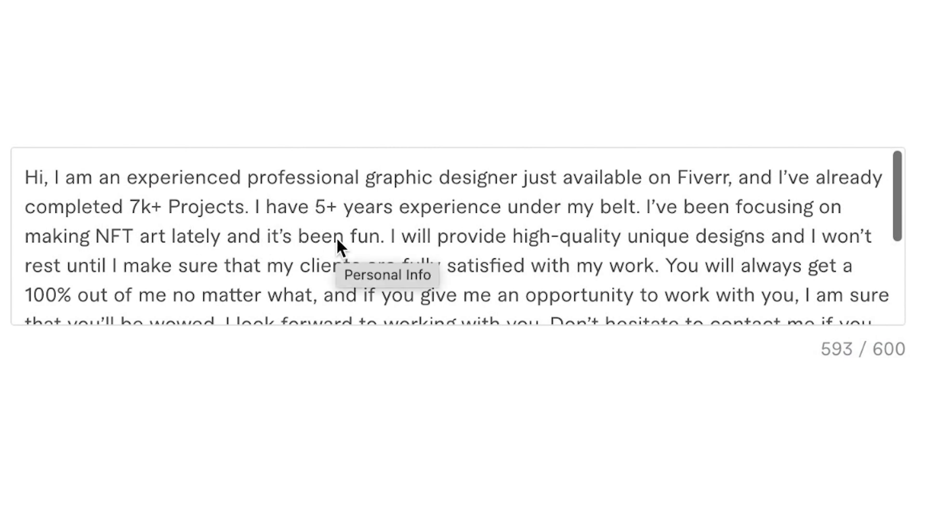
{"action": "scroll", "coordinate": [337, 242], "scroll_direction": "down", "scroll_amount": 1}
{"action": "scroll", "coordinate": [332, 242], "scroll_direction": "up", "scroll_amount": 1}
{"action": "scroll", "coordinate": [332, 240], "scroll_direction": "up", "scroll_amount": 1}
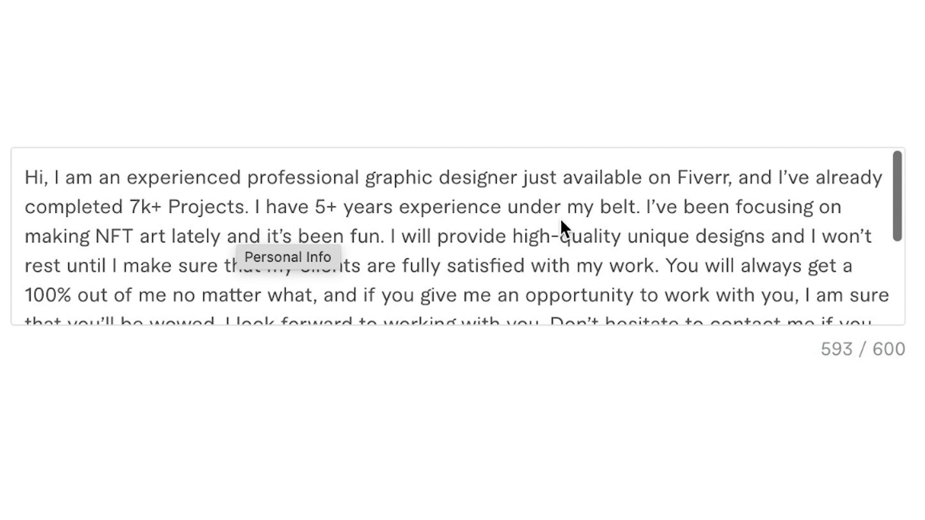
{"action": "scroll", "coordinate": [559, 218], "scroll_direction": "down", "scroll_amount": 1}
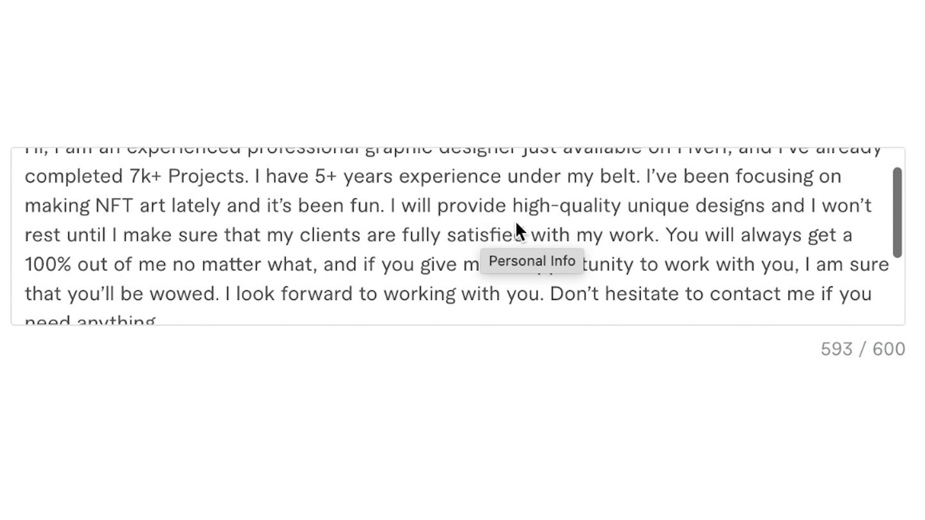
{"action": "scroll", "coordinate": [446, 229], "scroll_direction": "up", "scroll_amount": 1}
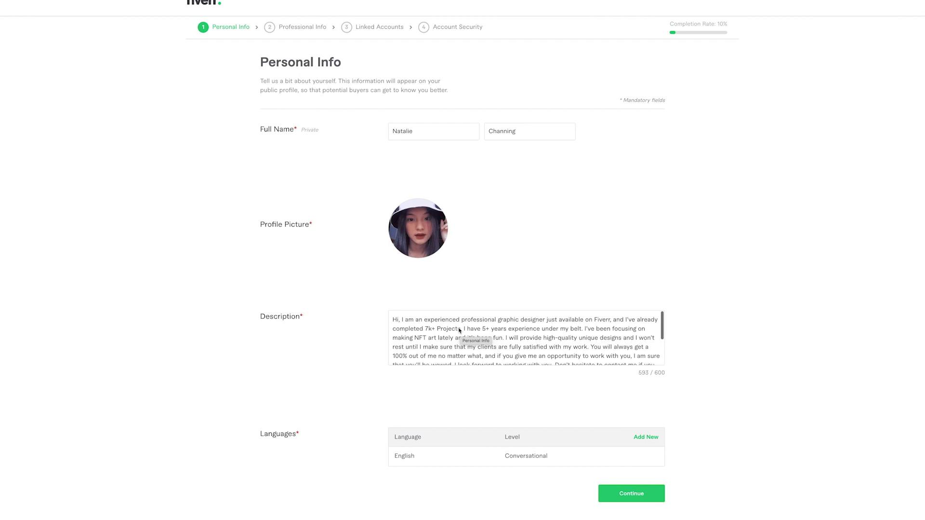
{"action": "scroll", "coordinate": [459, 330], "scroll_direction": "down", "scroll_amount": 2}
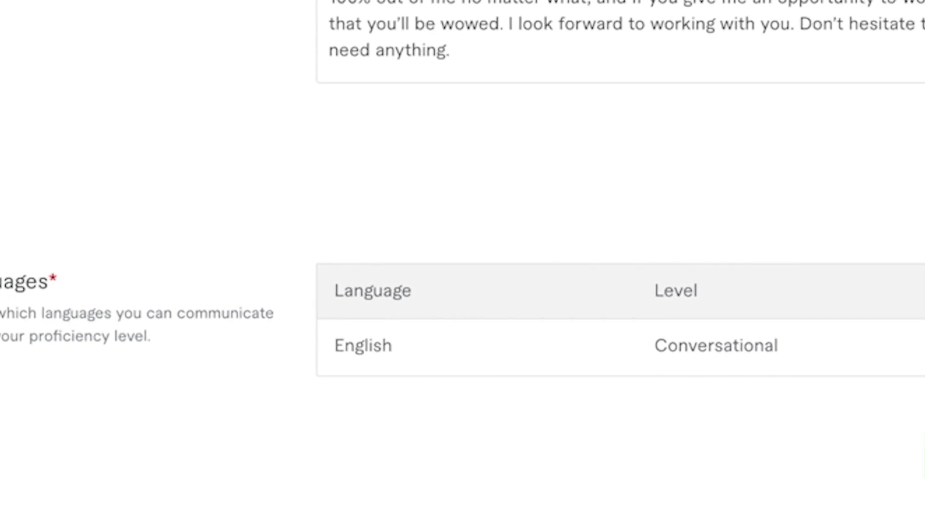
Change English proficiency to Native/Bilingual and save the language entry
{"action": "left_click", "coordinate": [795, 200]}
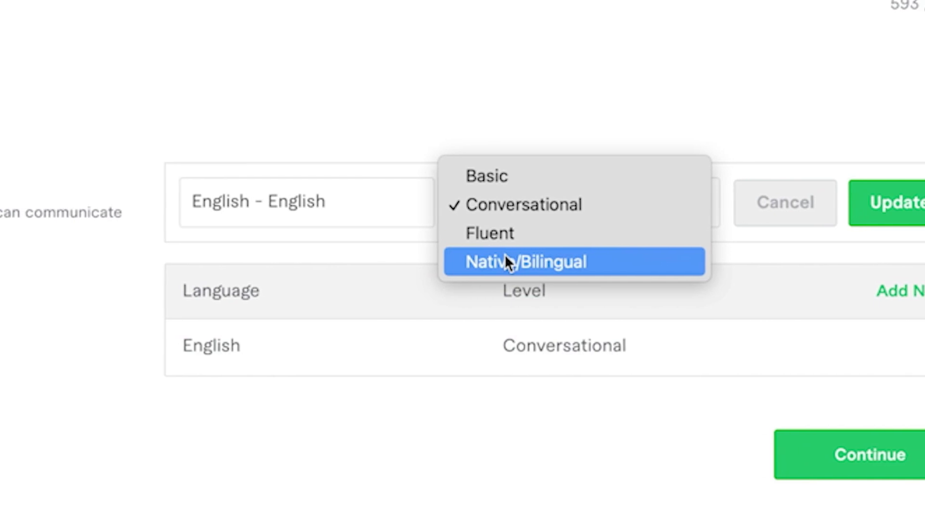
{"action": "left_click", "coordinate": [504, 261]}
{"action": "left_click", "coordinate": [886, 202]}
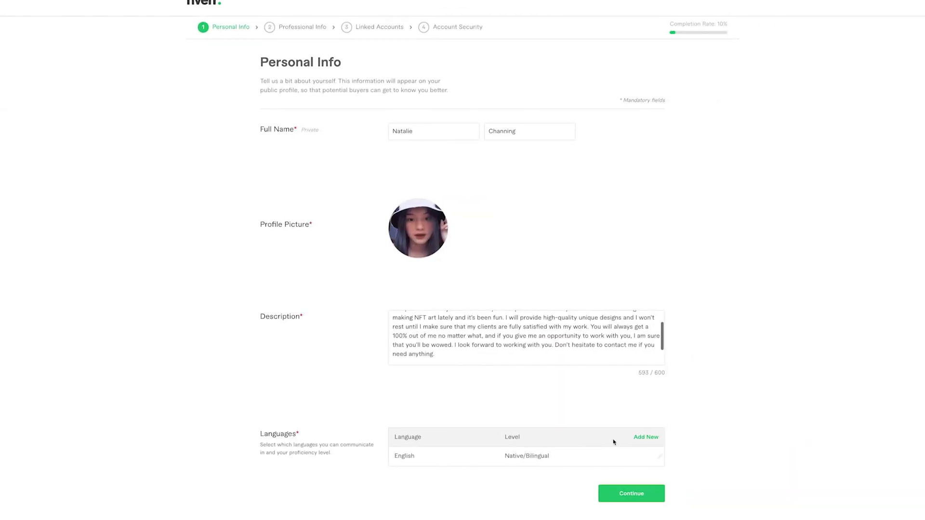
Submit Personal Info and choose Graphics & Design as the occupation
{"action": "left_click", "coordinate": [637, 495]}
{"action": "left_click", "coordinate": [389, 73]}
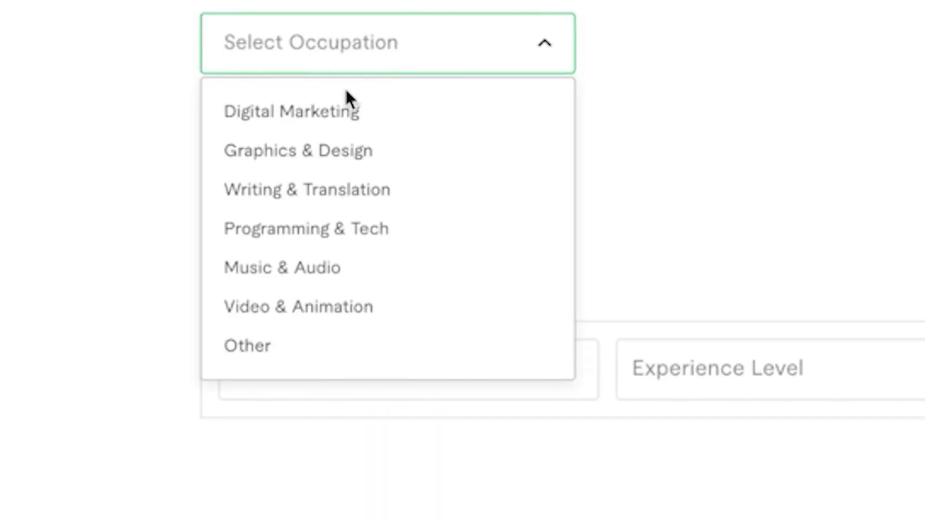
{"action": "left_click", "coordinate": [262, 150]}
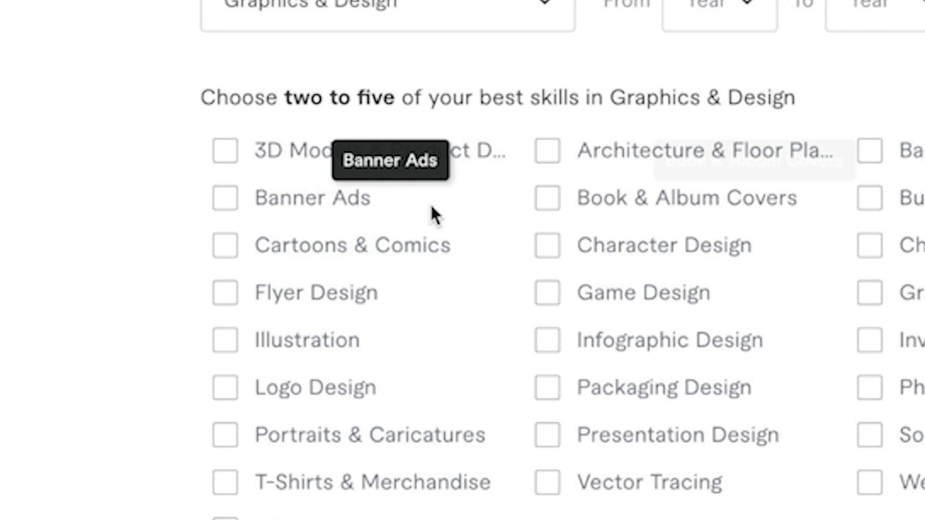
Tick Logo Design, Illustration, Character Design, Cartoons & Comics and Character Modeling skills
{"action": "left_click", "coordinate": [226, 383]}
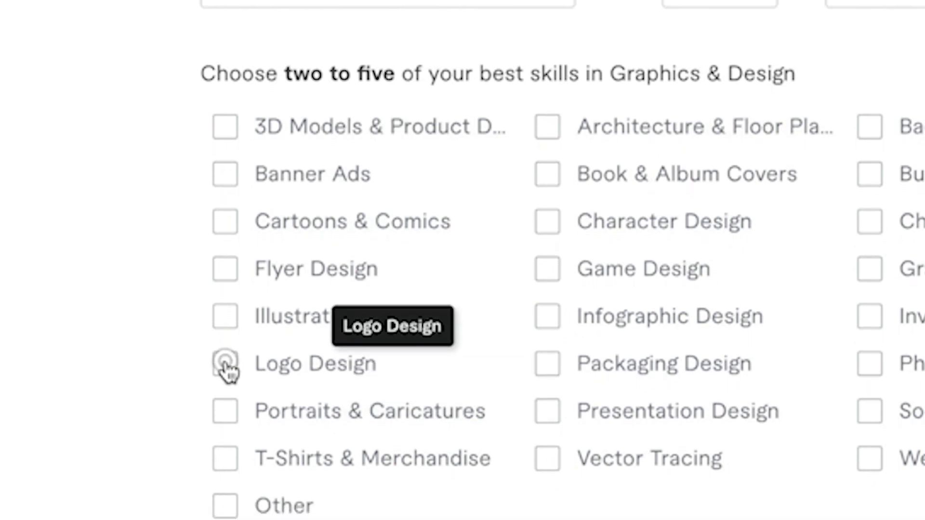
{"action": "left_click", "coordinate": [225, 312]}
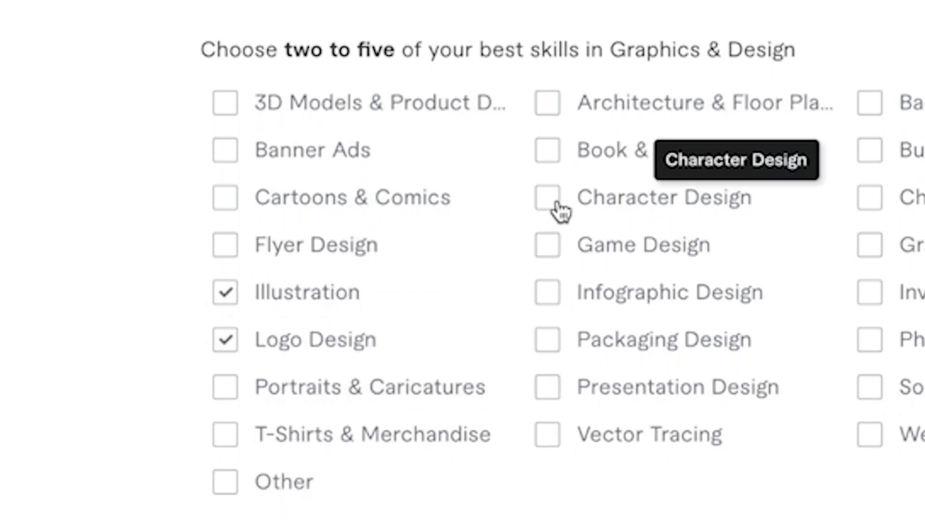
{"action": "left_click", "coordinate": [549, 193]}
{"action": "left_click", "coordinate": [225, 192]}
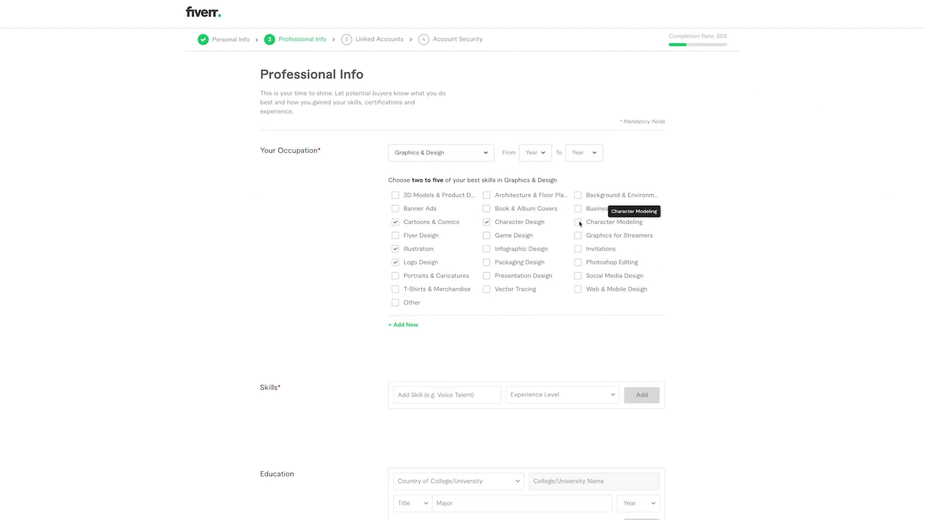
{"action": "left_click", "coordinate": [868, 191]}
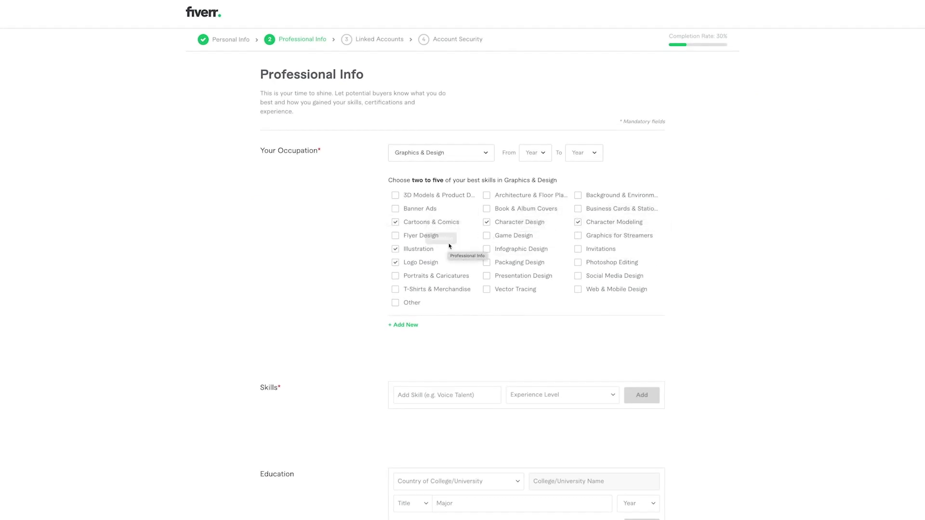
{"action": "left_click", "coordinate": [542, 154]}
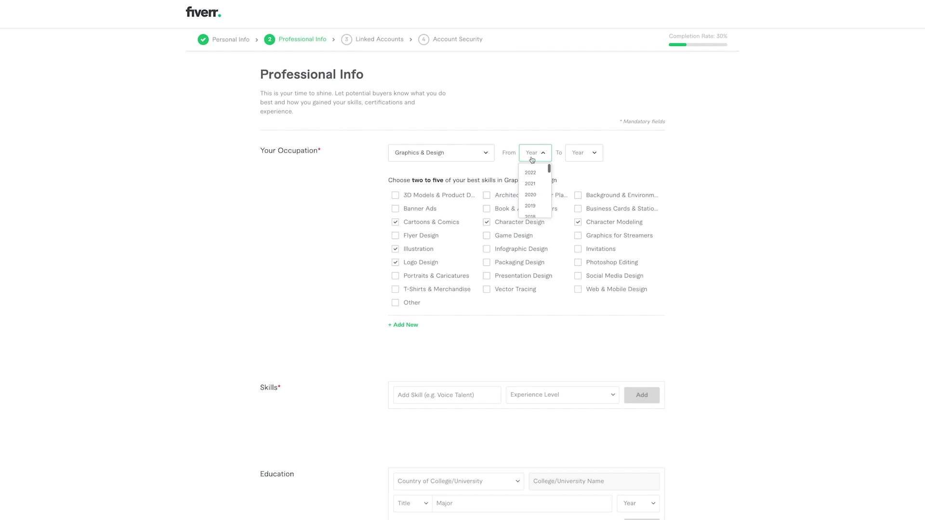
{"action": "left_click", "coordinate": [514, 318]}
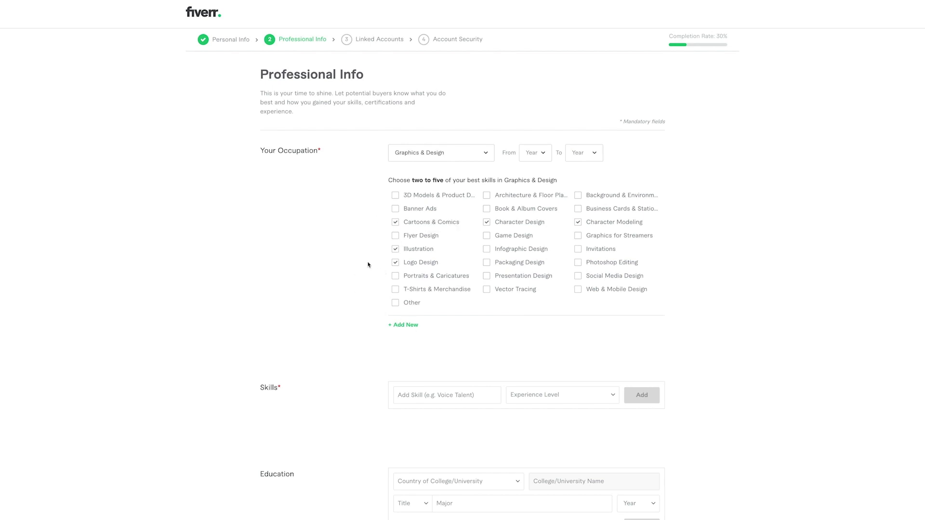
{"action": "scroll", "coordinate": [364, 261], "scroll_direction": "down", "scroll_amount": 3}
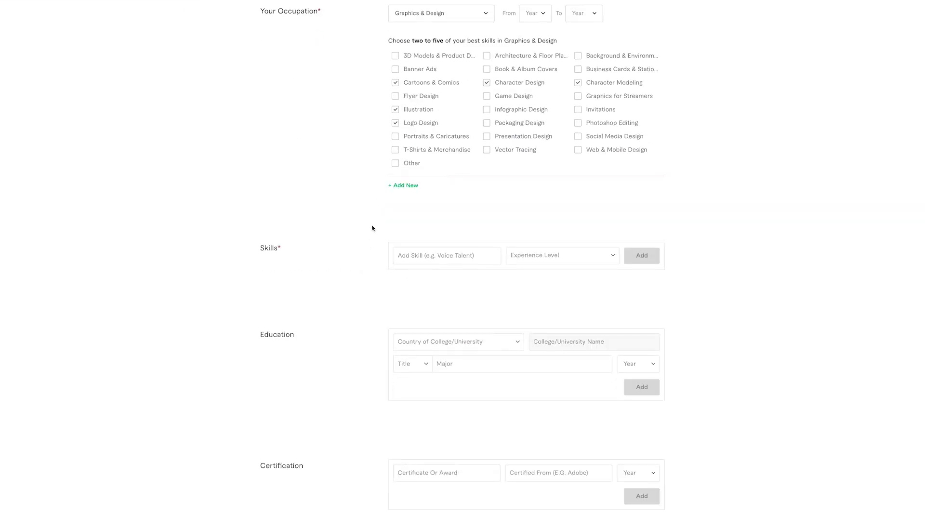
Add Adobe Illustrator to the skills table at Intermediate level
{"action": "left_click", "coordinate": [410, 258]}
{"action": "type", "text": "Illustrator"}
{"action": "left_click", "coordinate": [430, 287]}
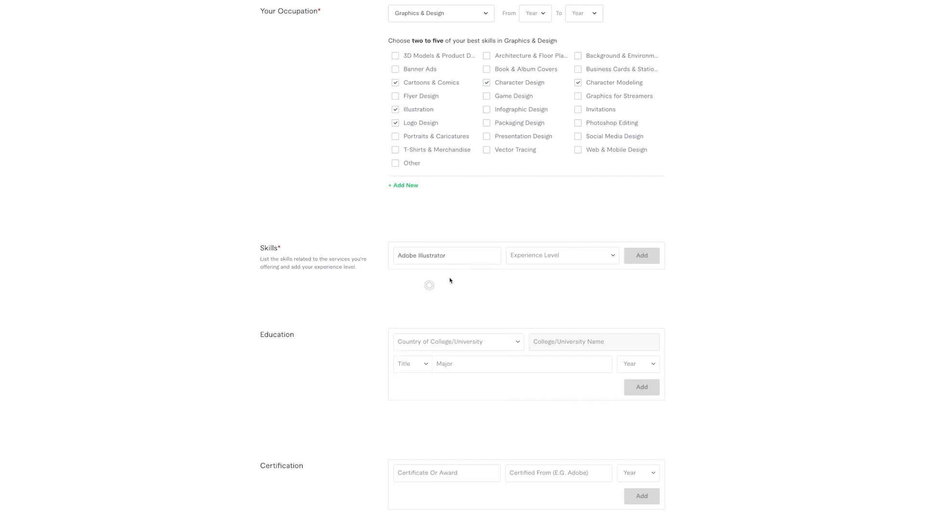
{"action": "left_click", "coordinate": [518, 257]}
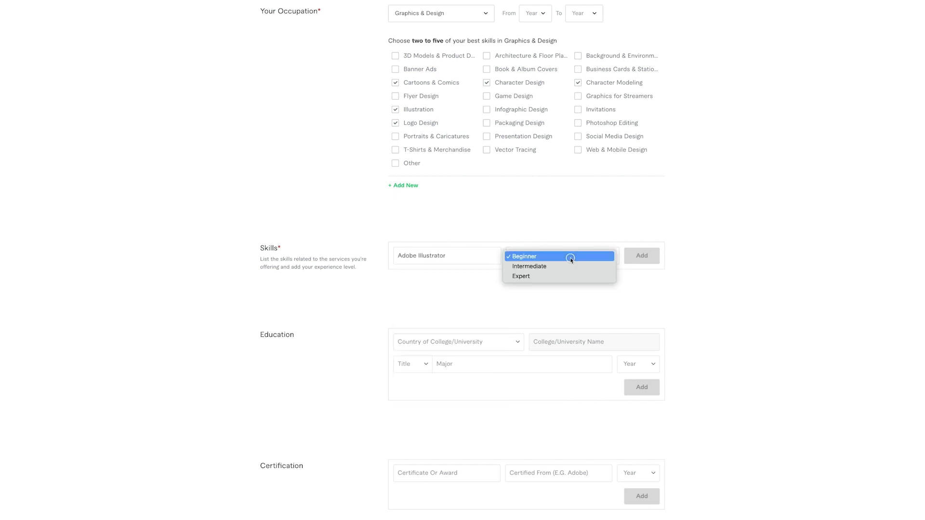
{"action": "left_click", "coordinate": [538, 267]}
{"action": "left_click", "coordinate": [648, 256]}
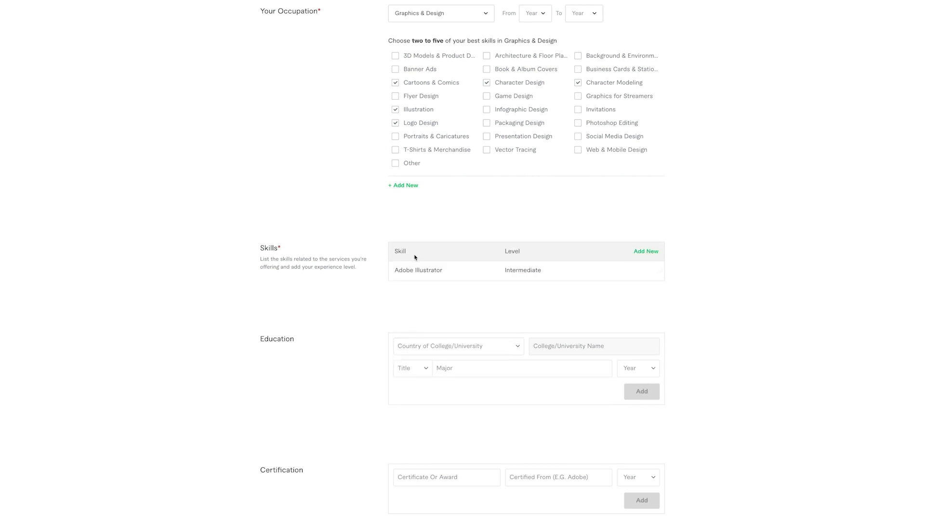
Add Adobe Photoshop to the skills table at Expert level
{"action": "left_click", "coordinate": [647, 252]}
{"action": "type", "text": "ph"}
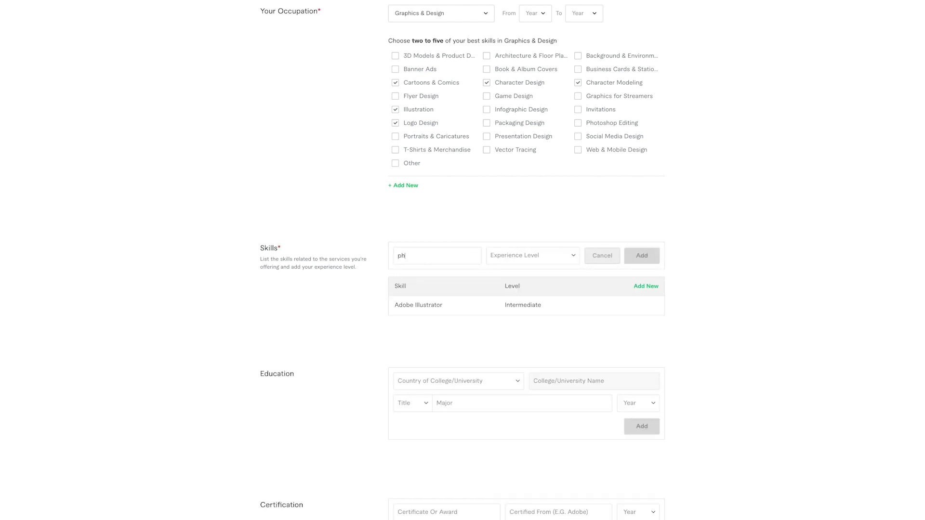
{"action": "type", "text": "otoshop"}
{"action": "left_click", "coordinate": [421, 273]}
{"action": "left_click", "coordinate": [557, 256]}
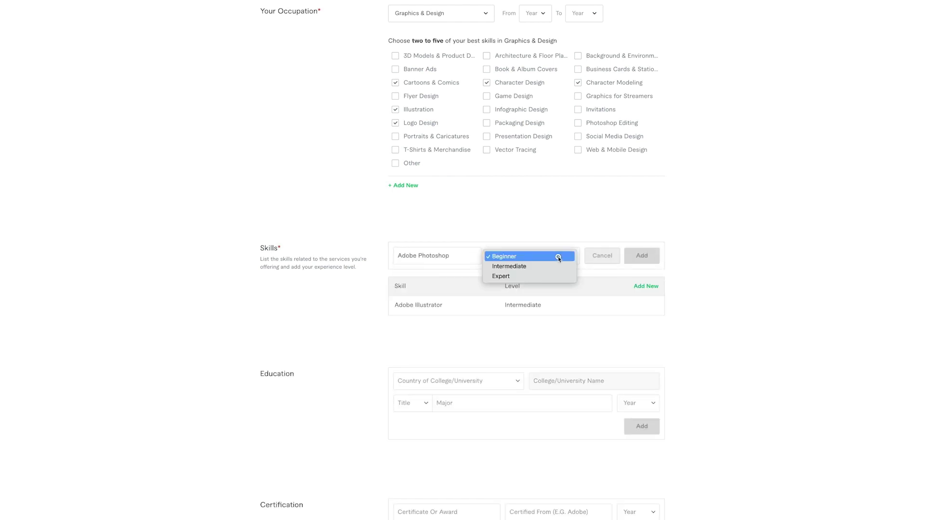
{"action": "left_click", "coordinate": [500, 276]}
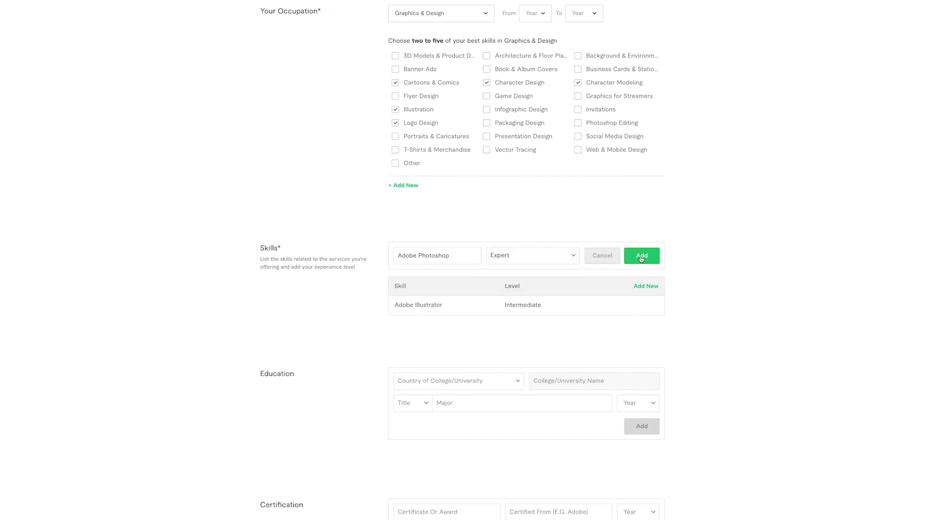
{"action": "left_click", "coordinate": [641, 256]}
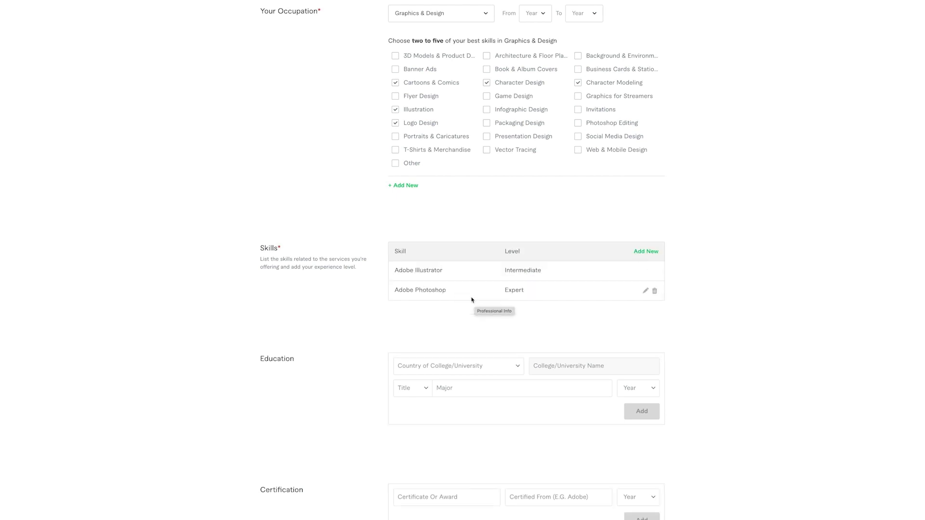
{"action": "left_click", "coordinate": [466, 368]}
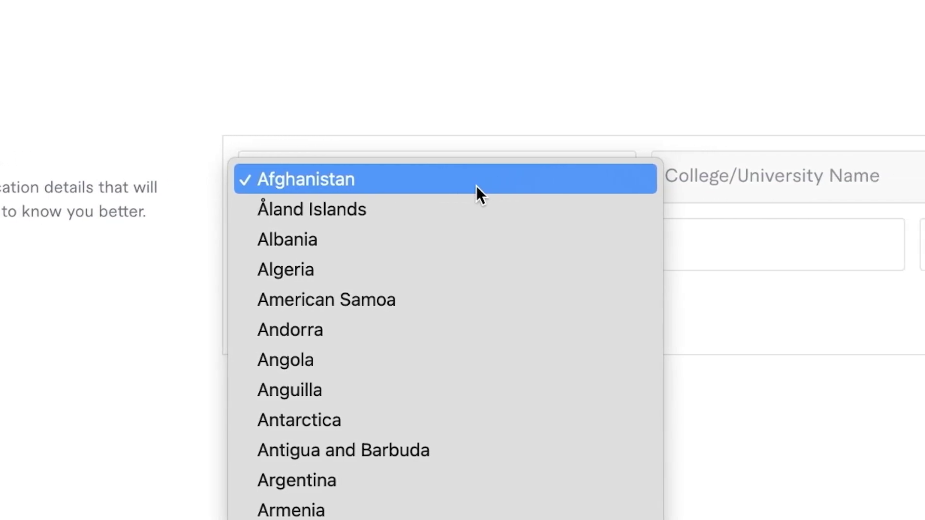
In the Education entry, choose United Kingdom as college country and B.A. as title
{"action": "scroll", "coordinate": [476, 188], "scroll_direction": "down", "scroll_amount": 20}
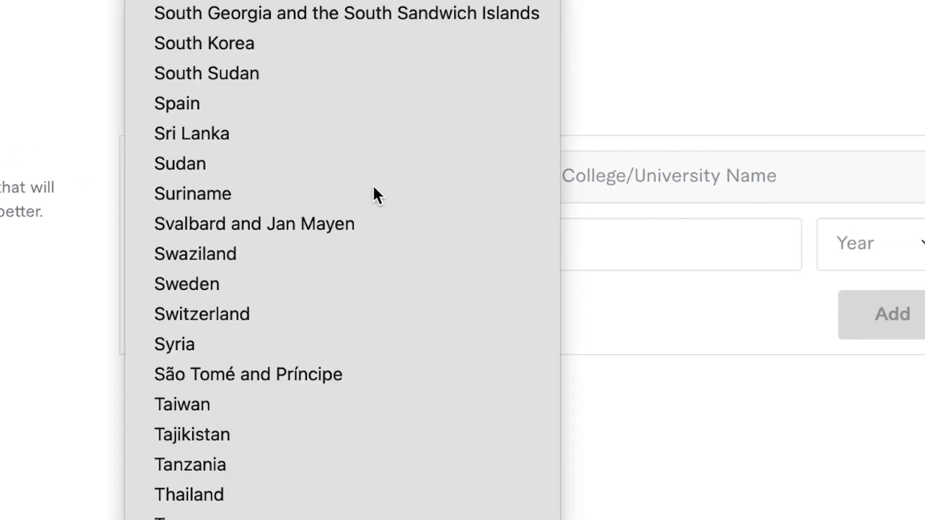
{"action": "left_click", "coordinate": [436, 467]}
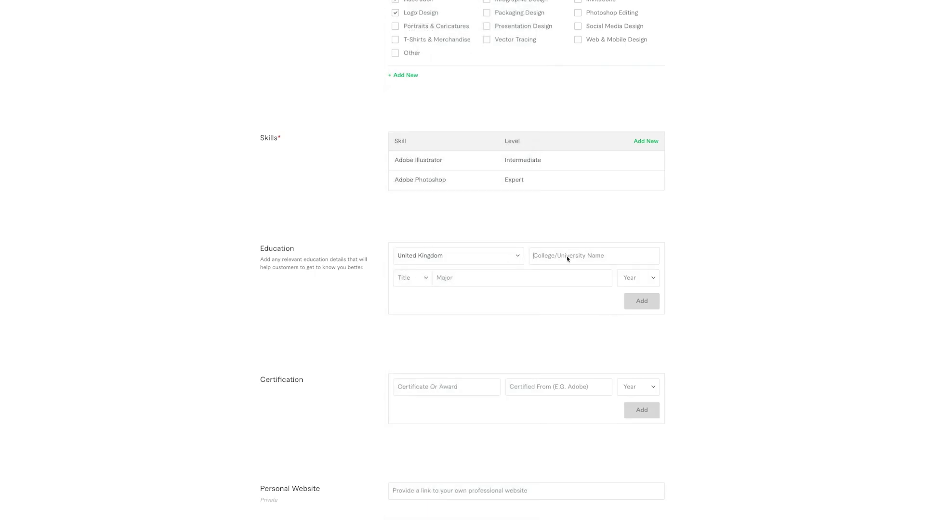
{"action": "left_click", "coordinate": [427, 277]}
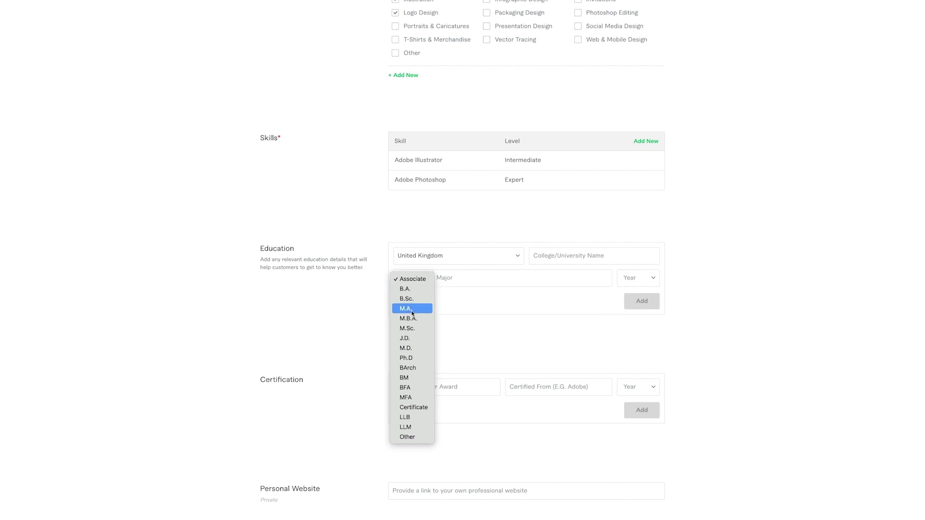
{"action": "left_click", "coordinate": [414, 289]}
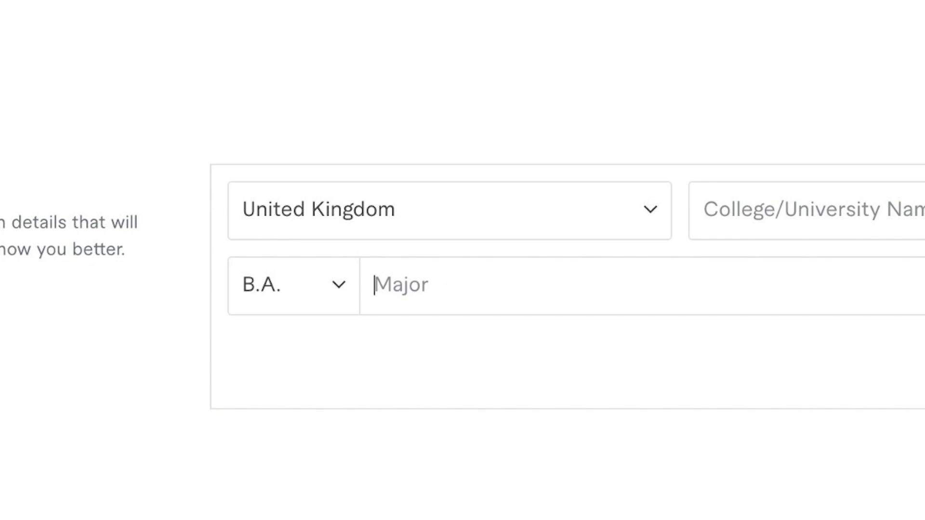
{"action": "scroll", "coordinate": [458, 351], "scroll_direction": "down", "scroll_amount": 1}
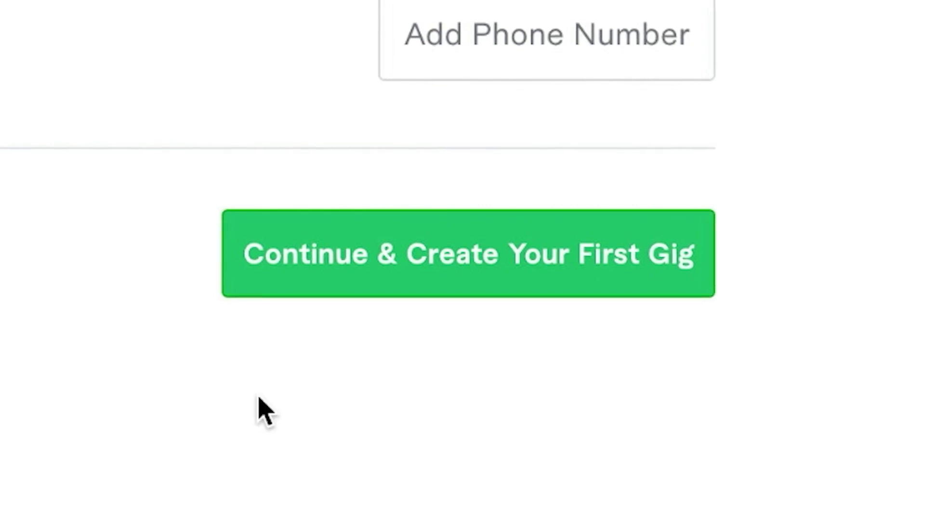
Submit the profile via Continue & Create Your First Gig to reach 'You're almost done!'
{"action": "left_click", "coordinate": [605, 279]}
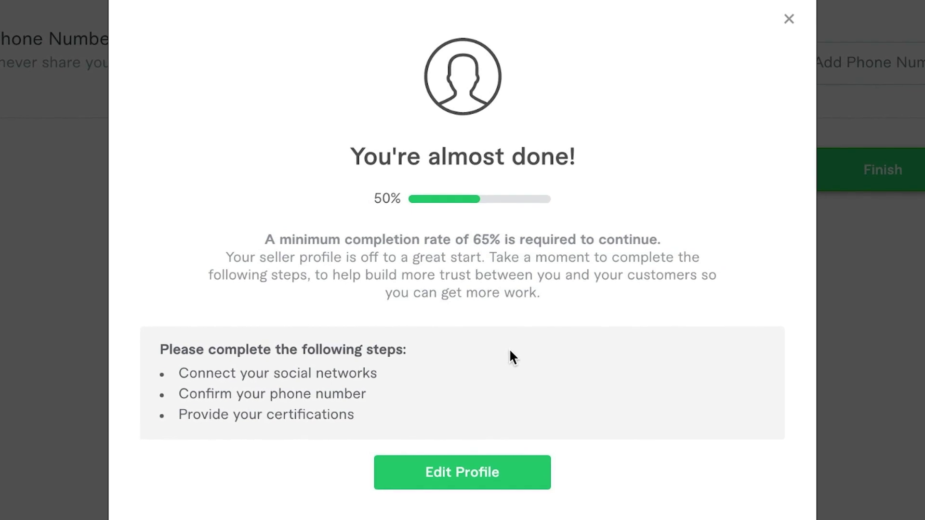